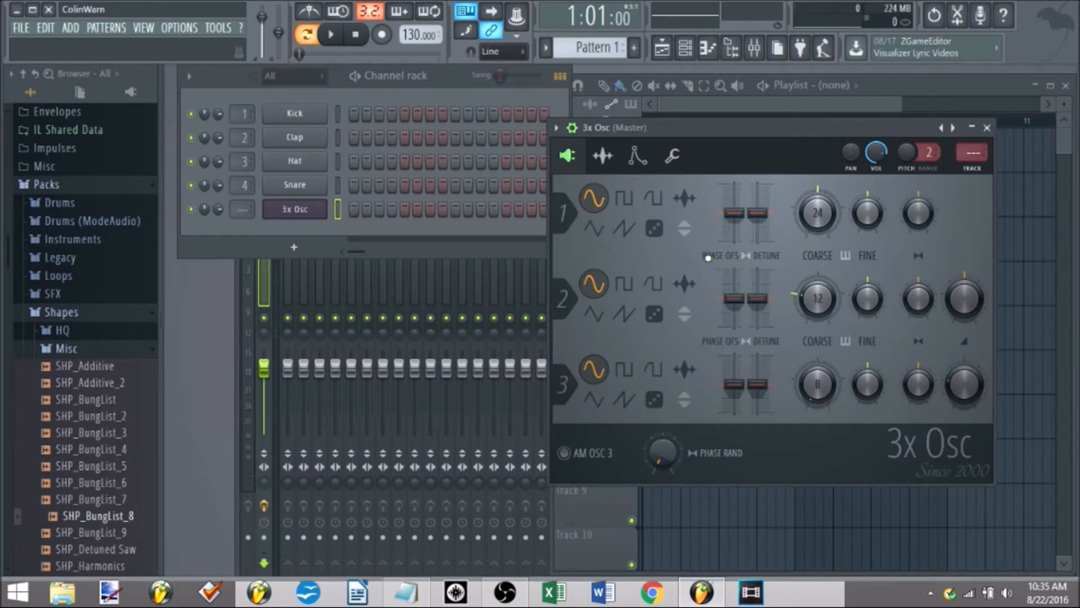
Step: Switch the 3x Osc channel window to its Sample settings page
left_click(602, 156)
Step: Cycle through the Envelope, Misc, Plugin and Sample pages of the 3x Osc window
left_click(637, 155)
left_click(672, 159)
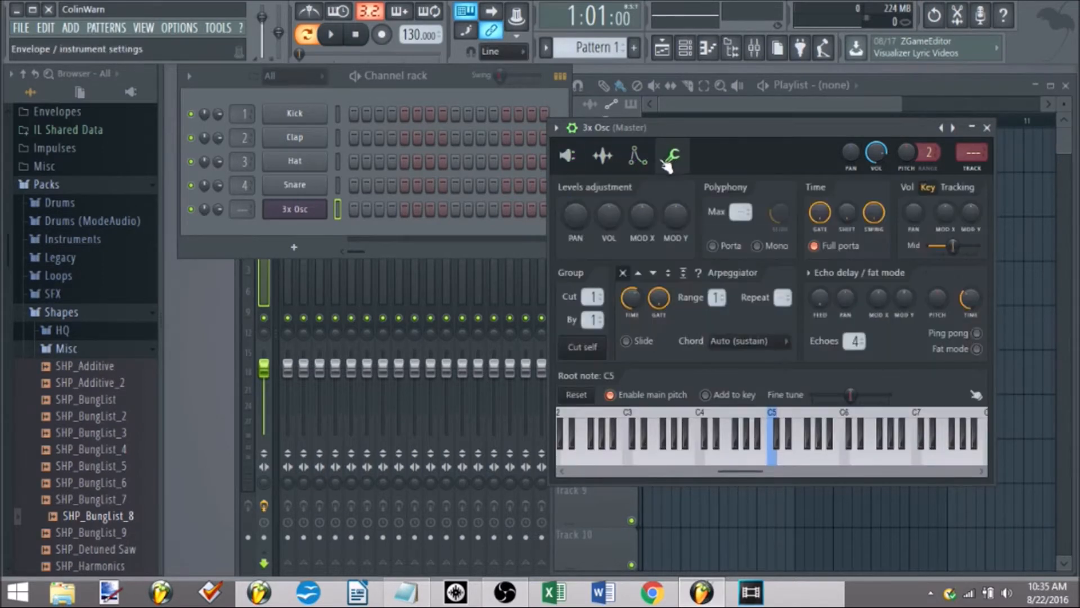
left_click(568, 157)
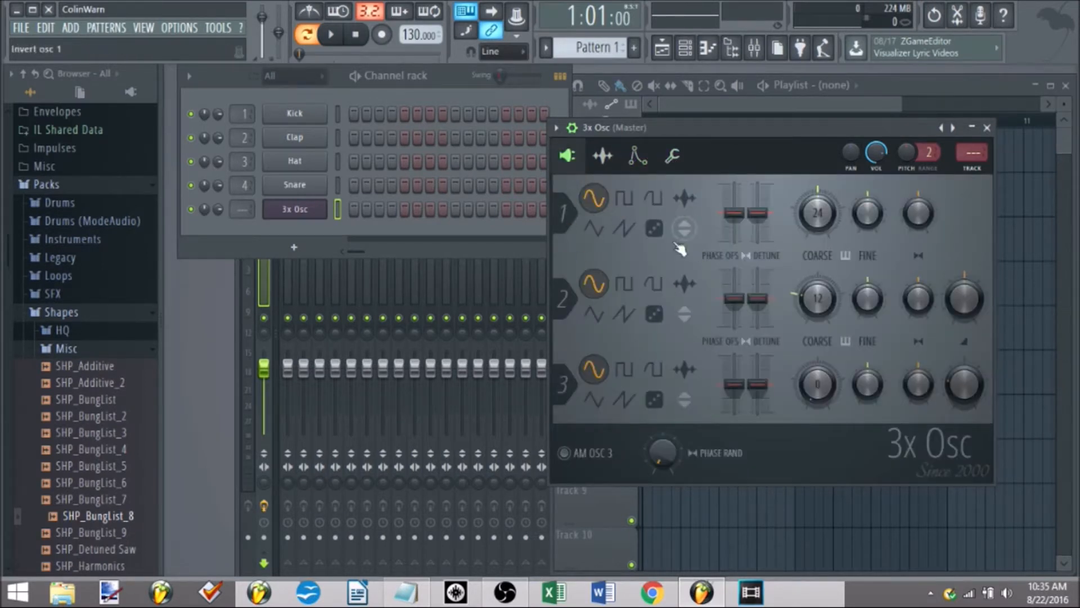
left_click(601, 159)
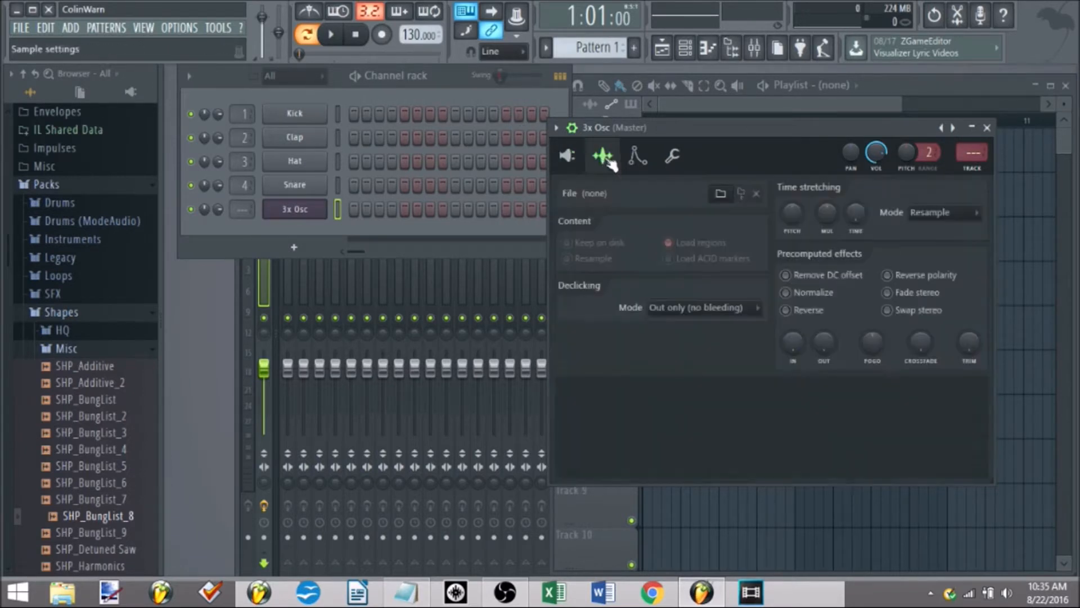
Step: Pass through Misc, Sample and Plugin again, finishing on the volume Envelope page
left_click(637, 157)
left_click(672, 158)
left_click(603, 157)
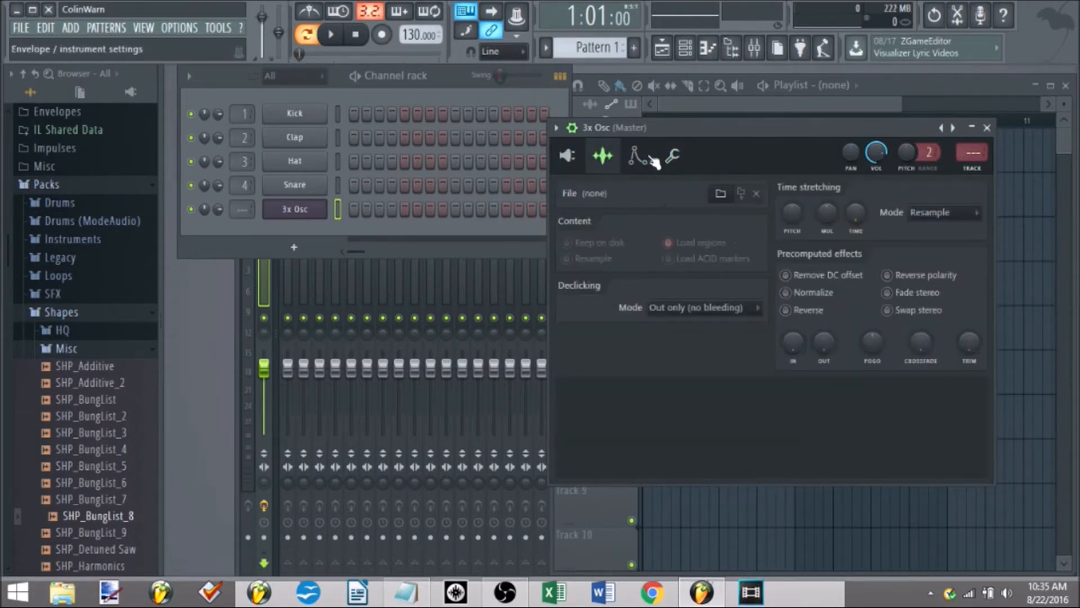
left_click(566, 155)
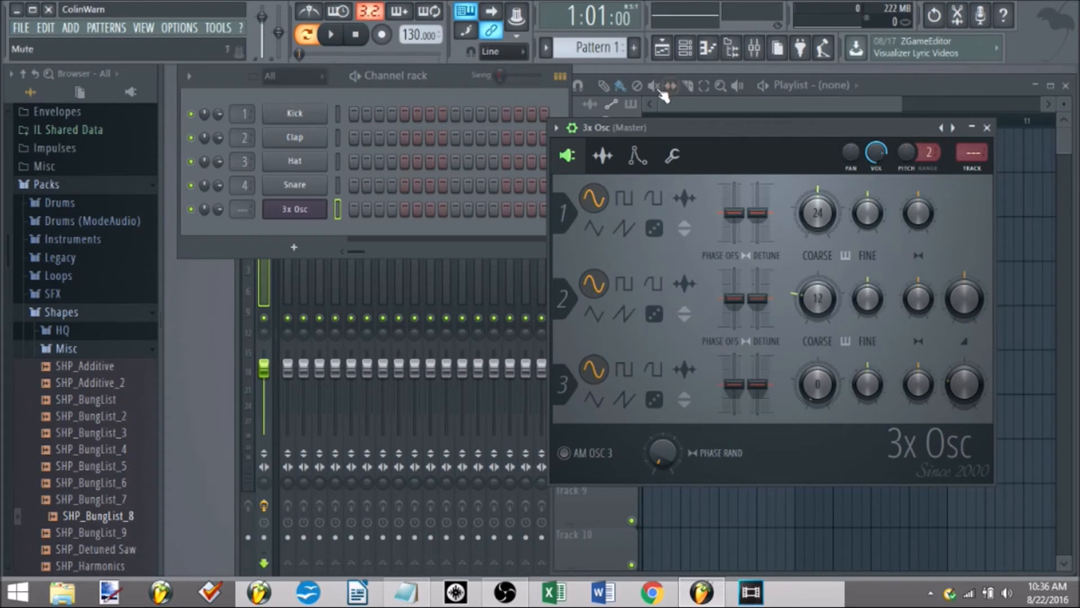
left_click(637, 157)
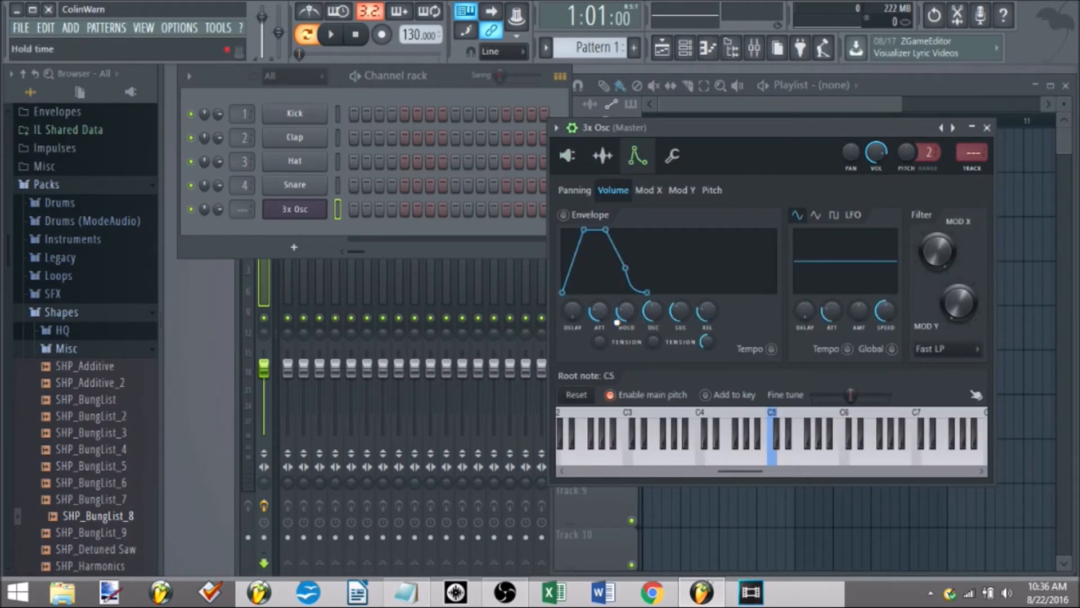
Step: Return the 3x Osc window to its three-oscillator Plugin editor
left_click(566, 156)
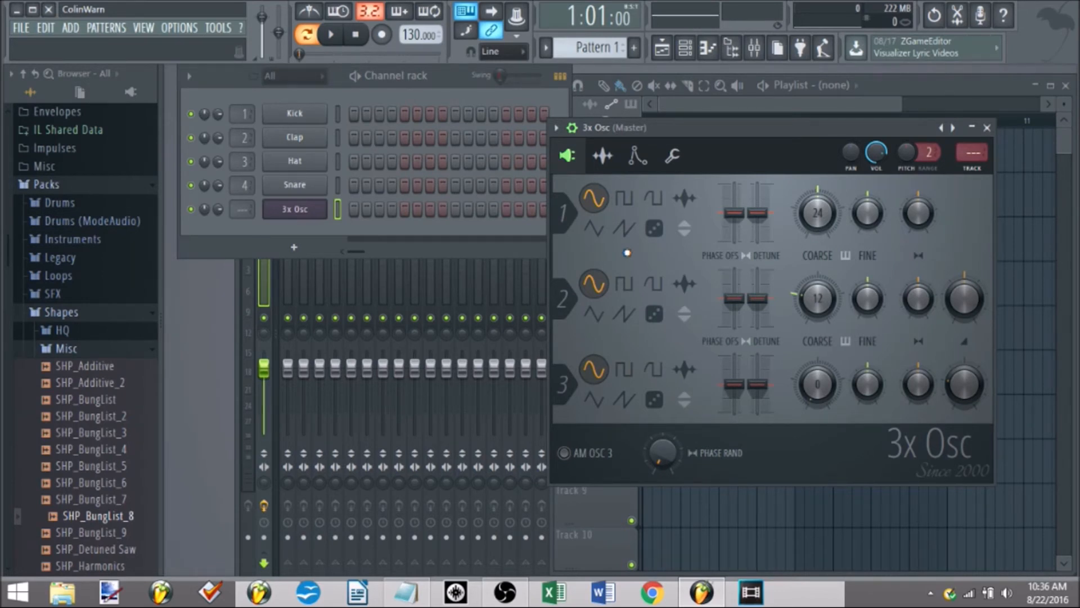
Step: Quickly flip through Sample, Envelope and Misc pages, landing back on the oscillator editor
left_click(601, 155)
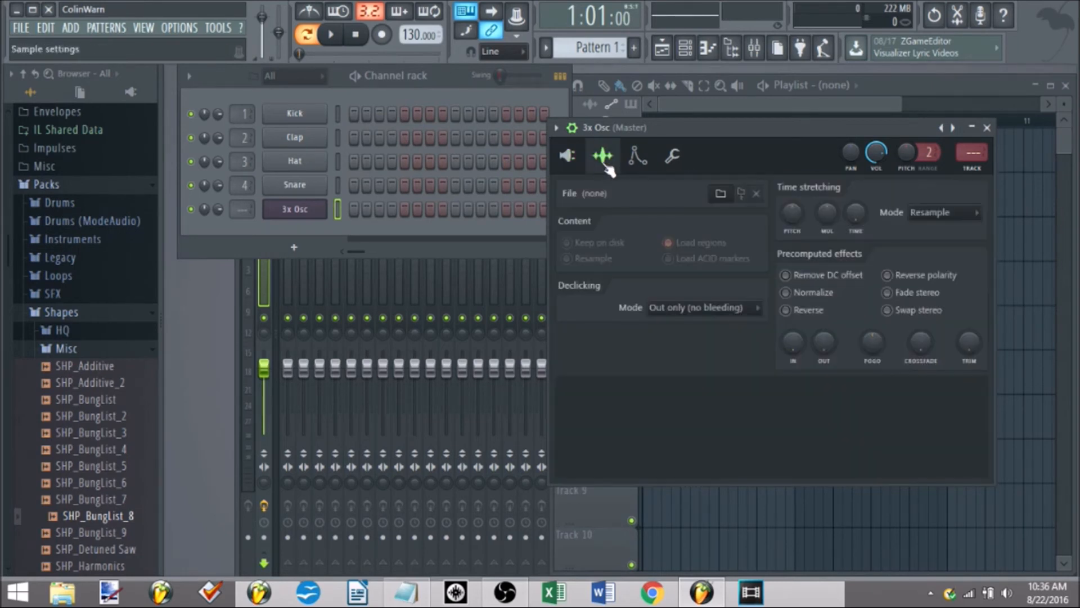
left_click(637, 156)
left_click(672, 156)
left_click(568, 157)
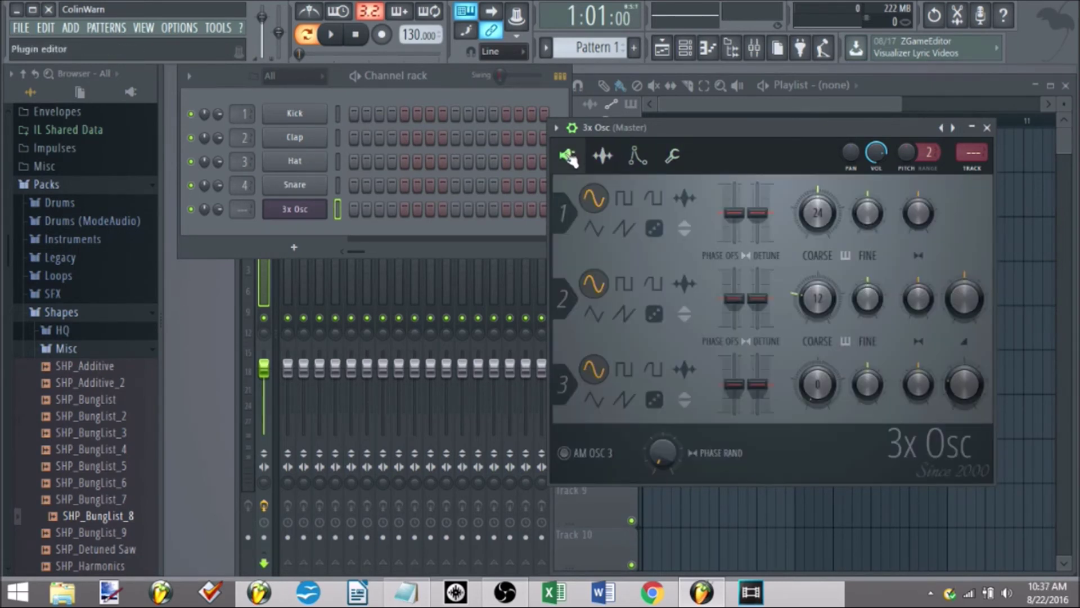
Step: Review the Sample, Envelope/filter and Misc pages in turn, ending on the three-oscillator editor
left_click(602, 156)
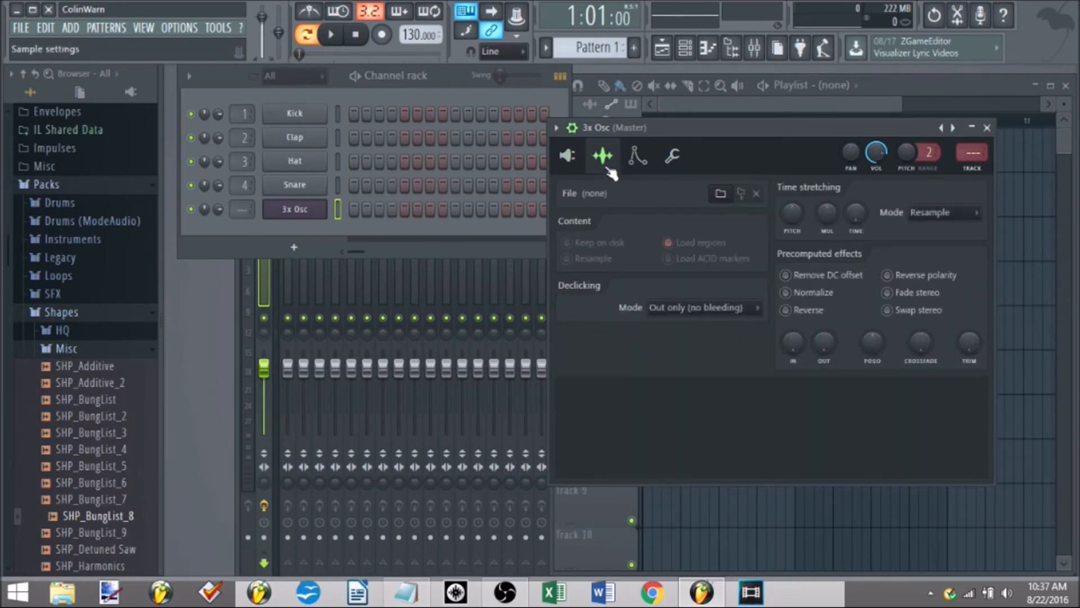
left_click(636, 157)
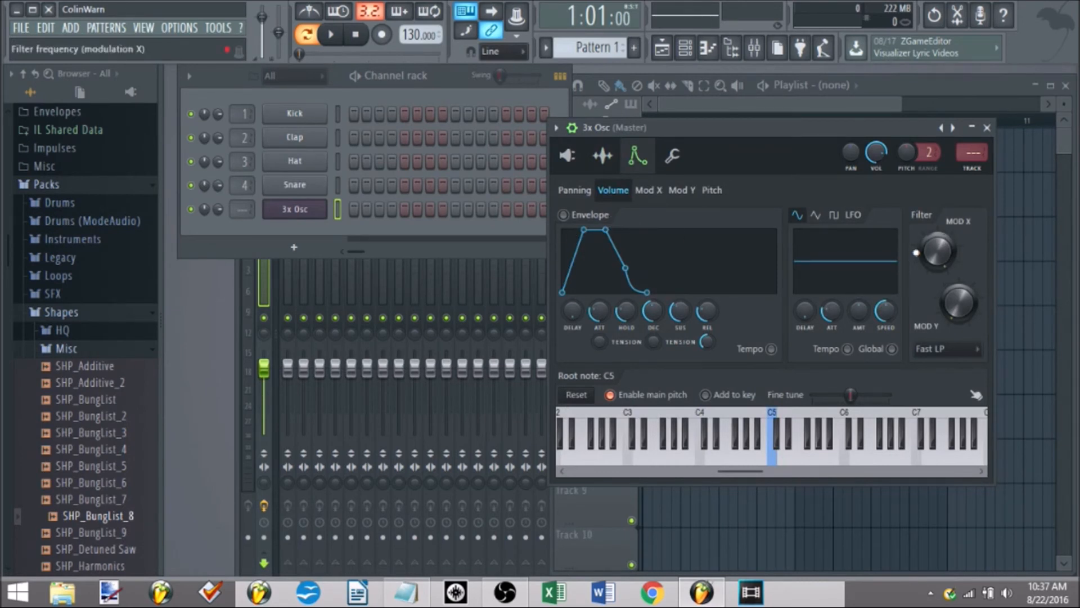
left_click(673, 157)
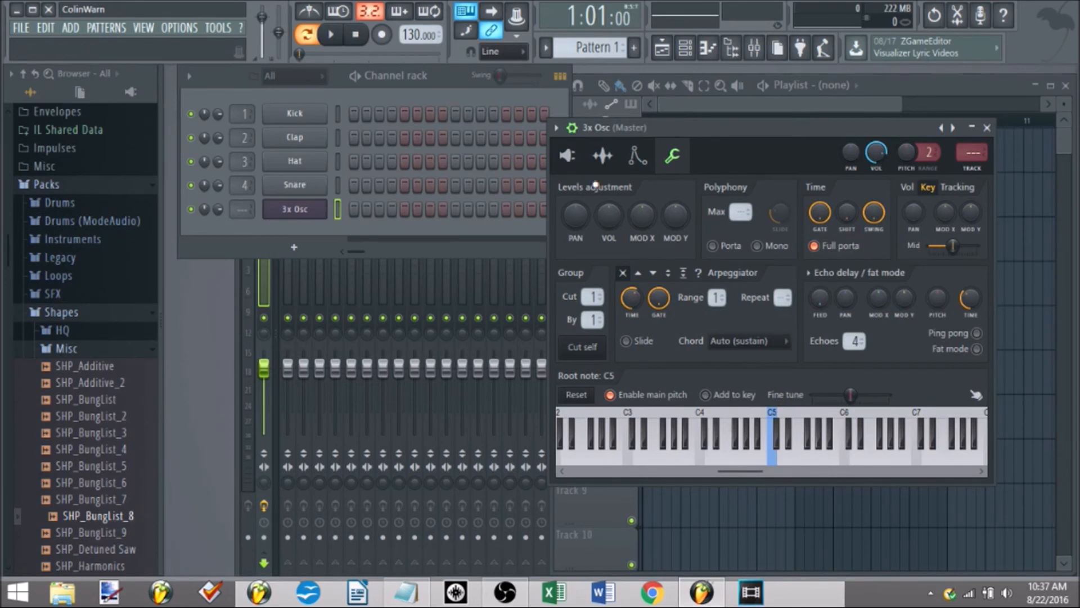
left_click(567, 159)
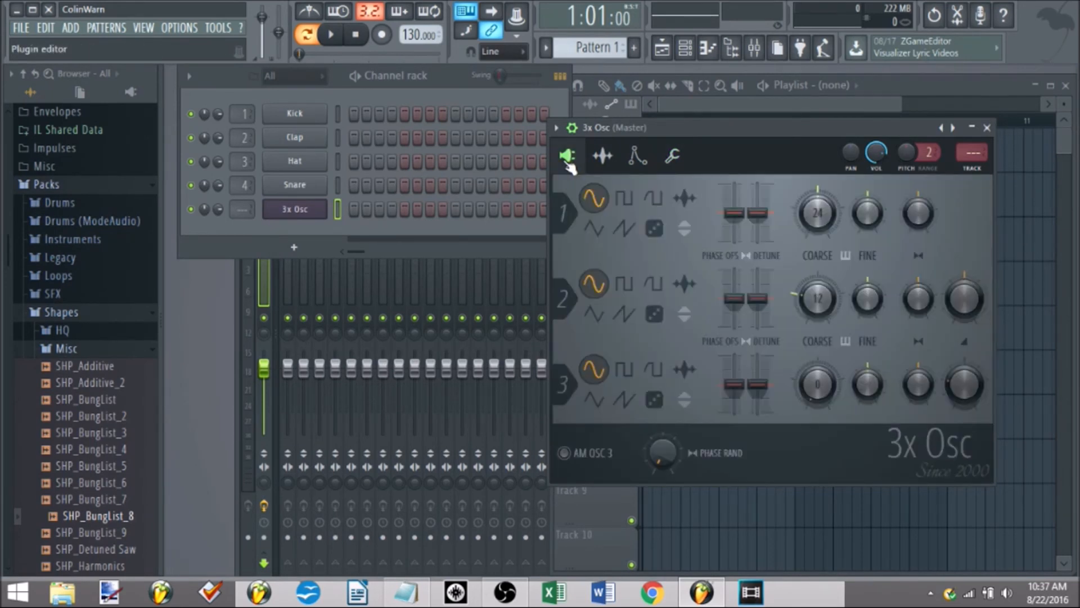